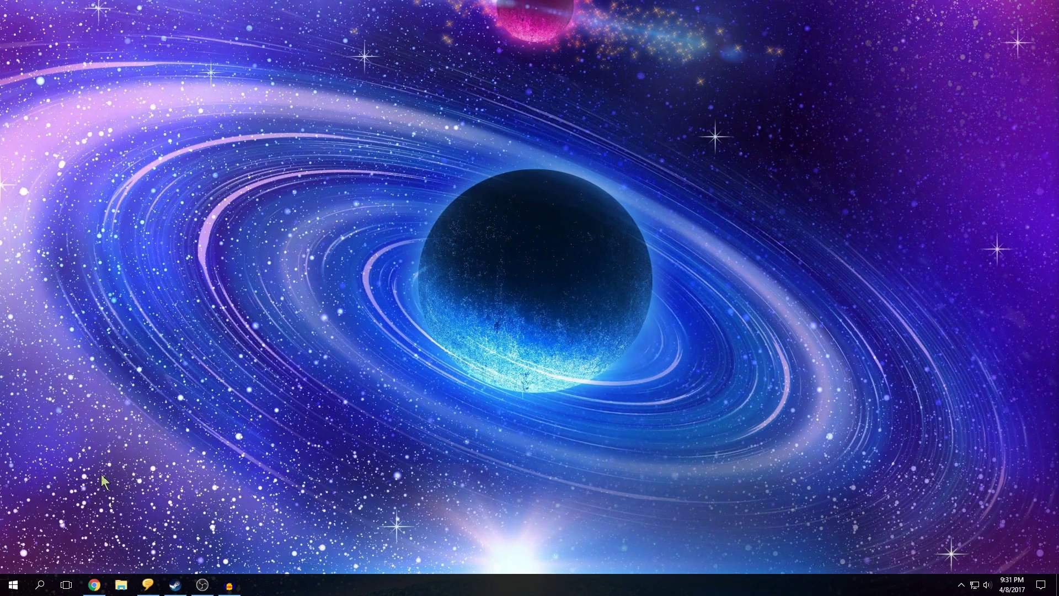
# - Launch Revo Uninstaller from the Start menu and browse its list of 70 installed programs
pyautogui.click(12, 584)
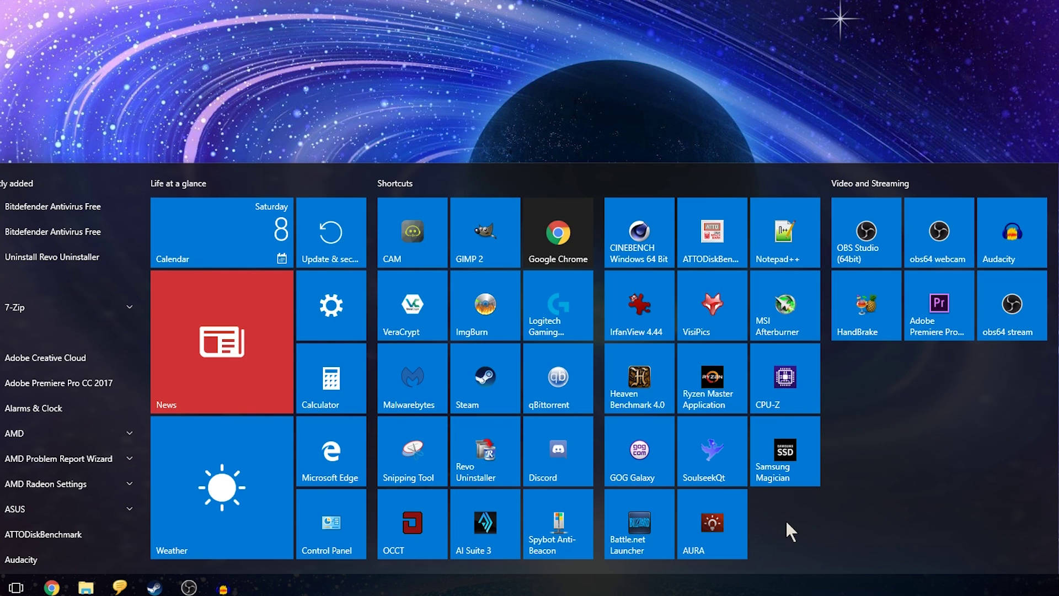
pyautogui.click(492, 466)
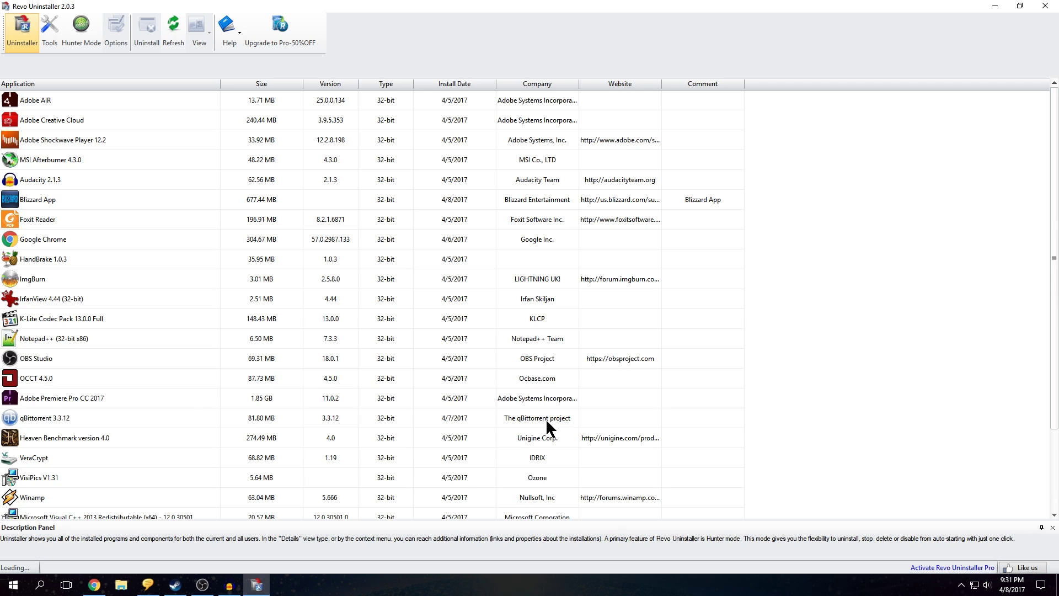
pyautogui.scroll(-12, 507, 399)
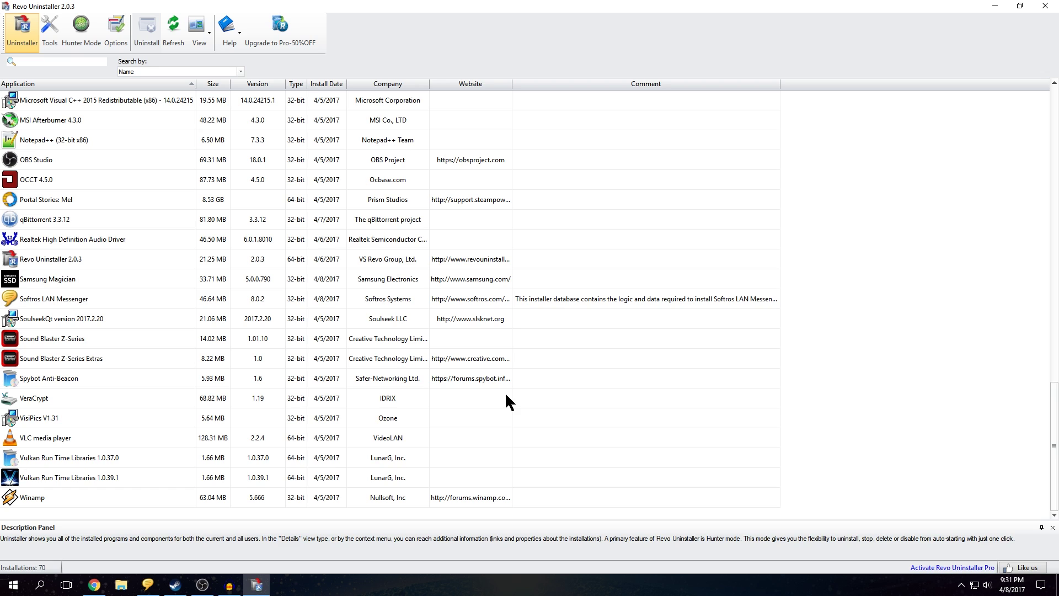
pyautogui.scroll(13, 486, 389)
pyautogui.scroll(-6, 475, 397)
pyautogui.scroll(10, 424, 395)
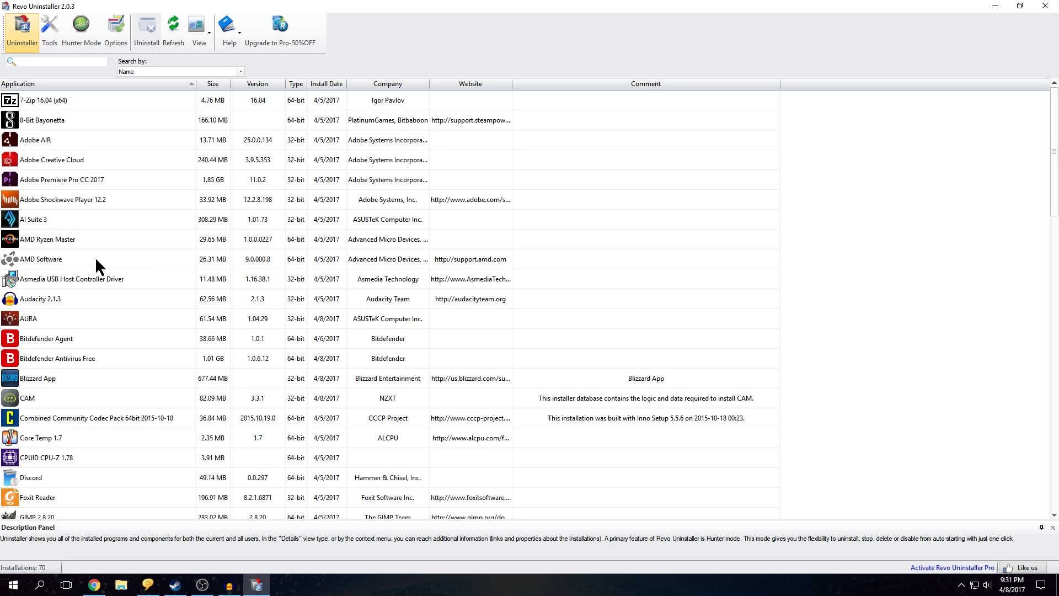
# - Select AURA in the program list and choose Uninstall from its context menu
pyautogui.click(76, 325)
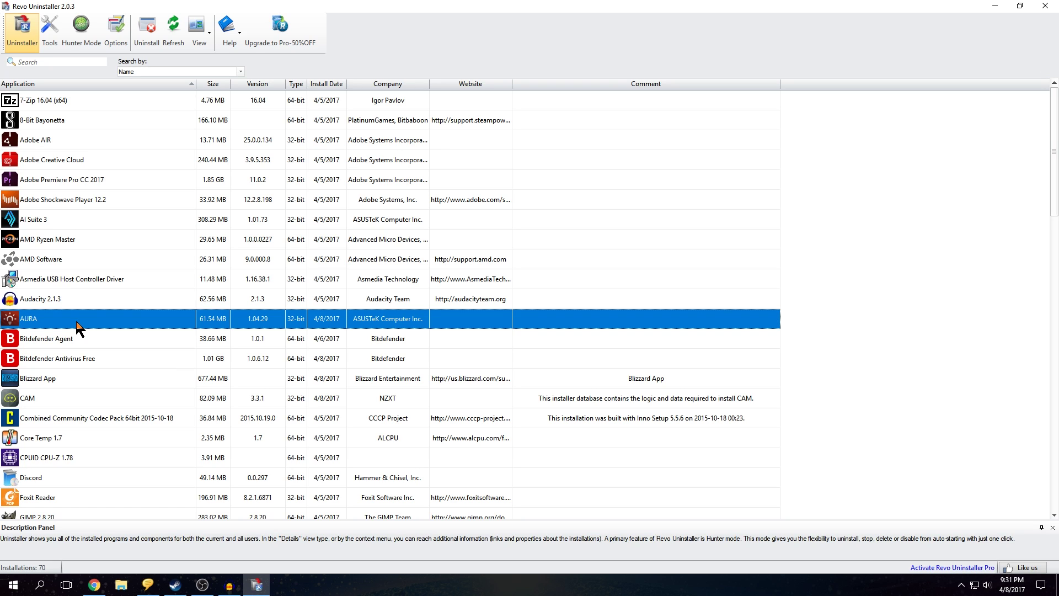
pyautogui.rightClick(76, 319)
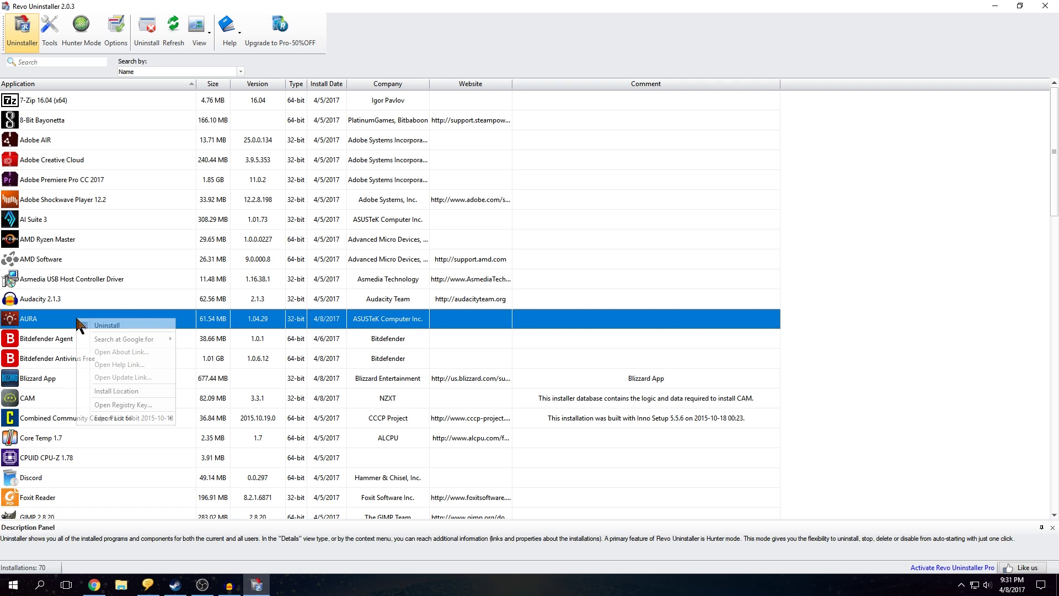
pyautogui.click(118, 324)
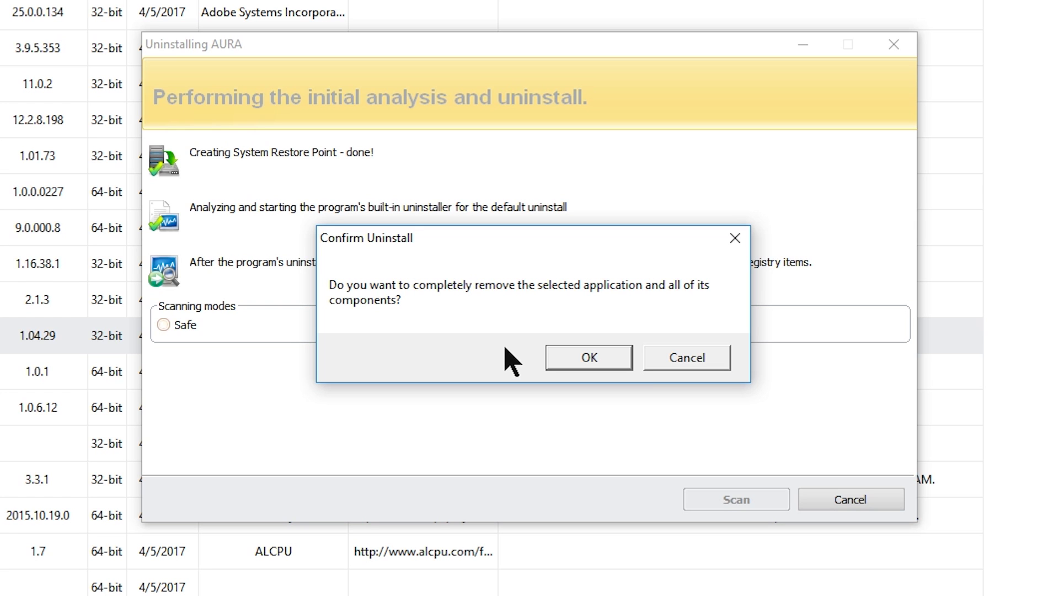
# - Confirm complete removal of AURA and finish its InstallShield uninstaller
pyautogui.click(607, 364)
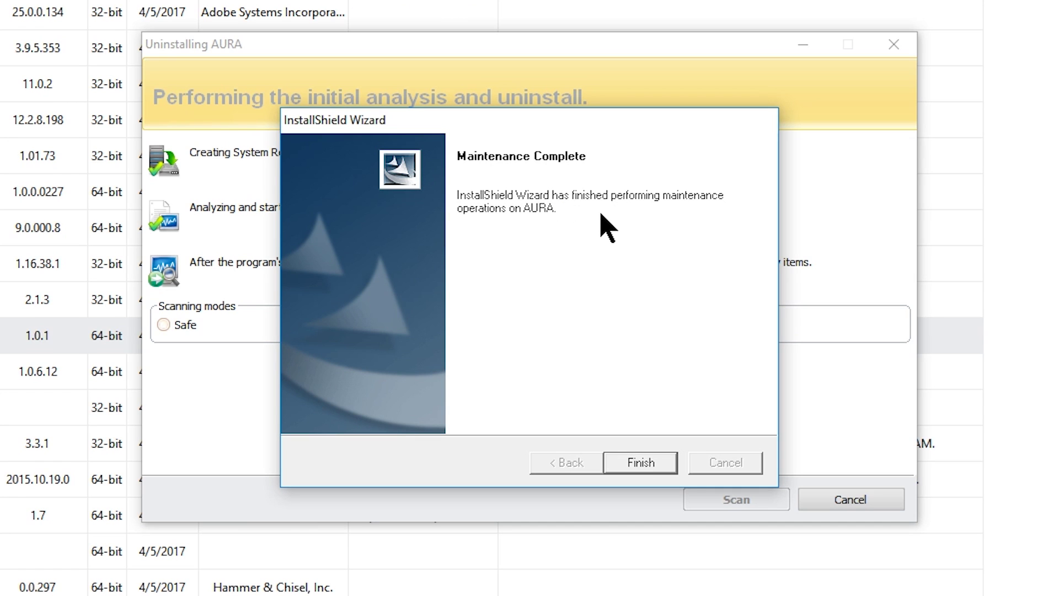
pyautogui.click(632, 461)
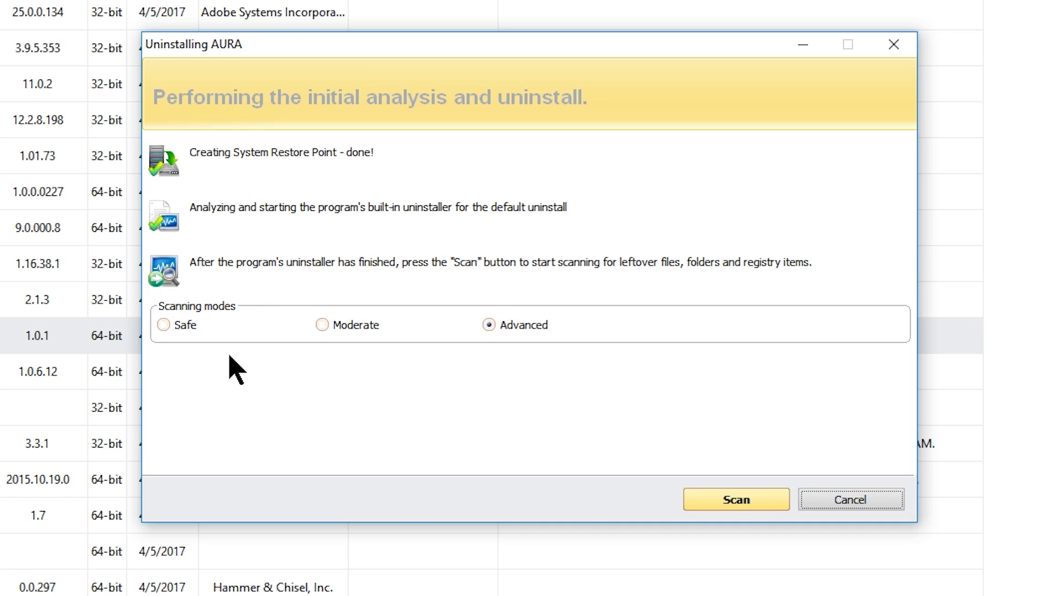
# - Compare the Safe, Moderate and Advanced modes, then run an Advanced leftover scan for AURA
pyautogui.click(190, 329)
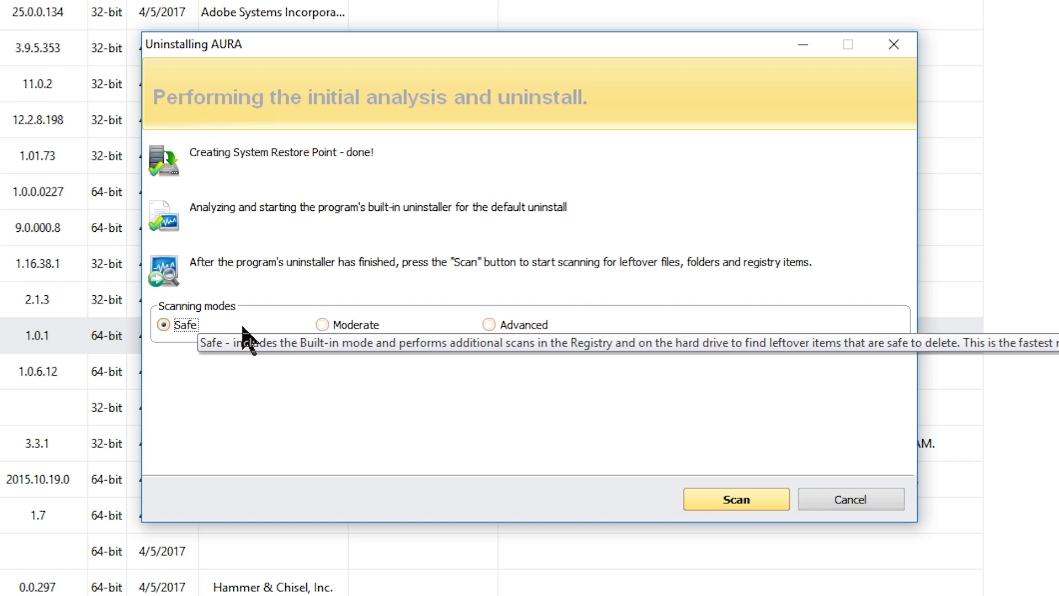
pyautogui.click(354, 334)
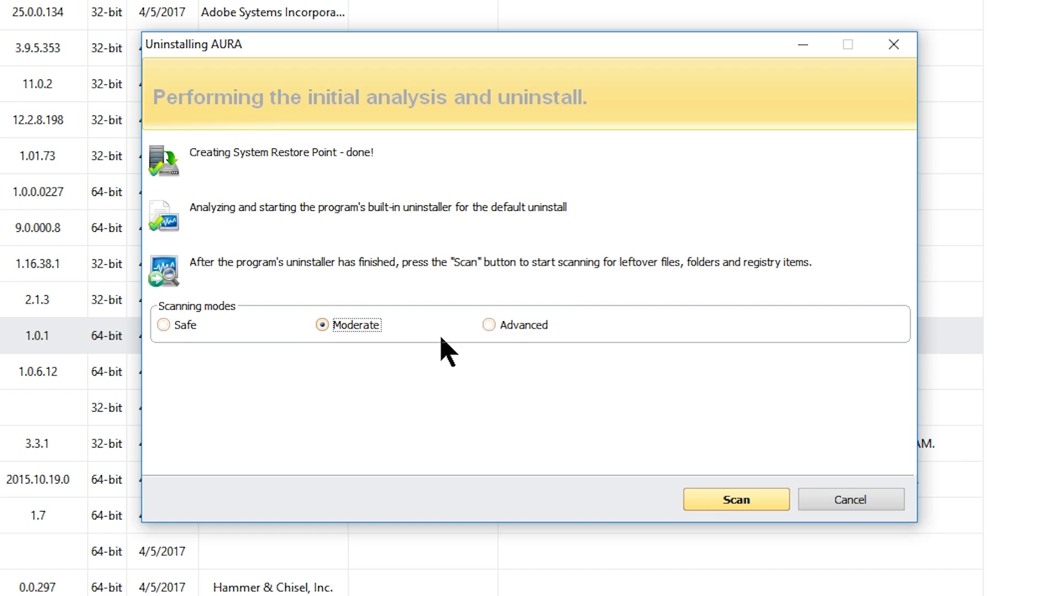
pyautogui.click(518, 329)
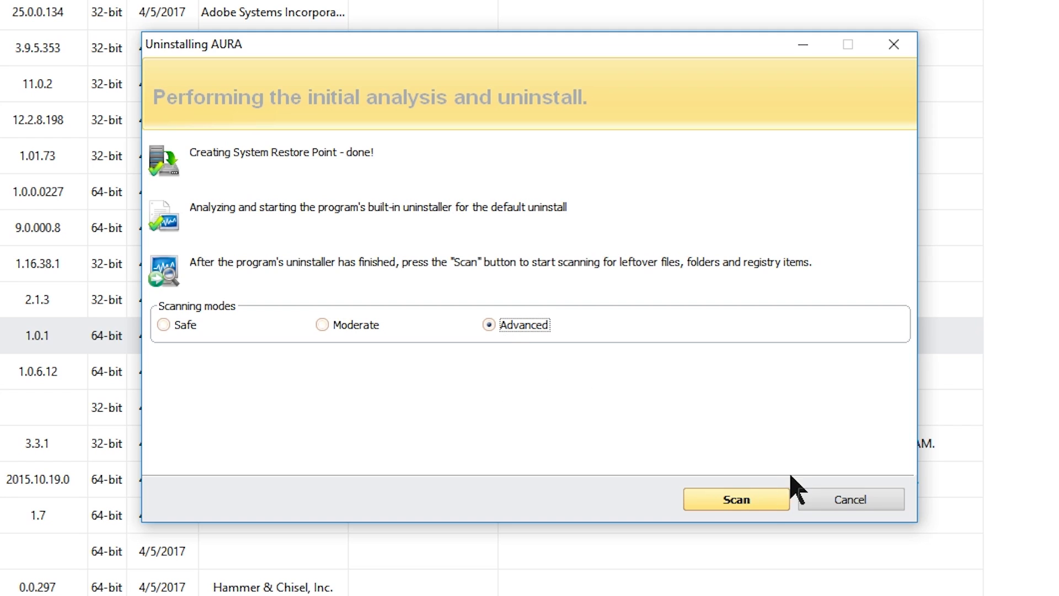
pyautogui.click(731, 499)
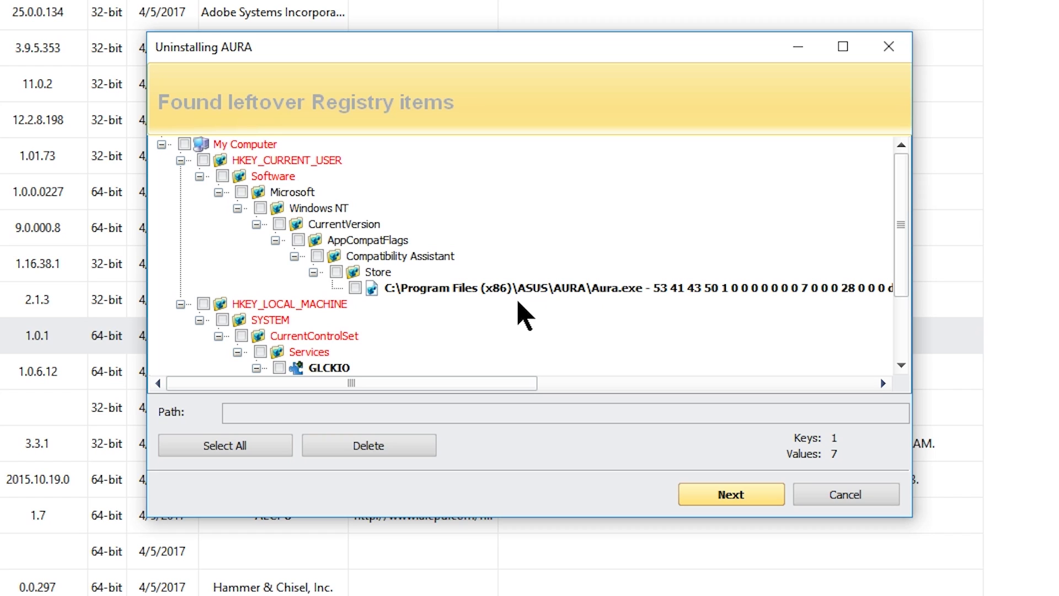
# - Select all of AURA's leftover registry items (1 key, 7 values) and delete them
pyautogui.scroll(-2, 554, 304)
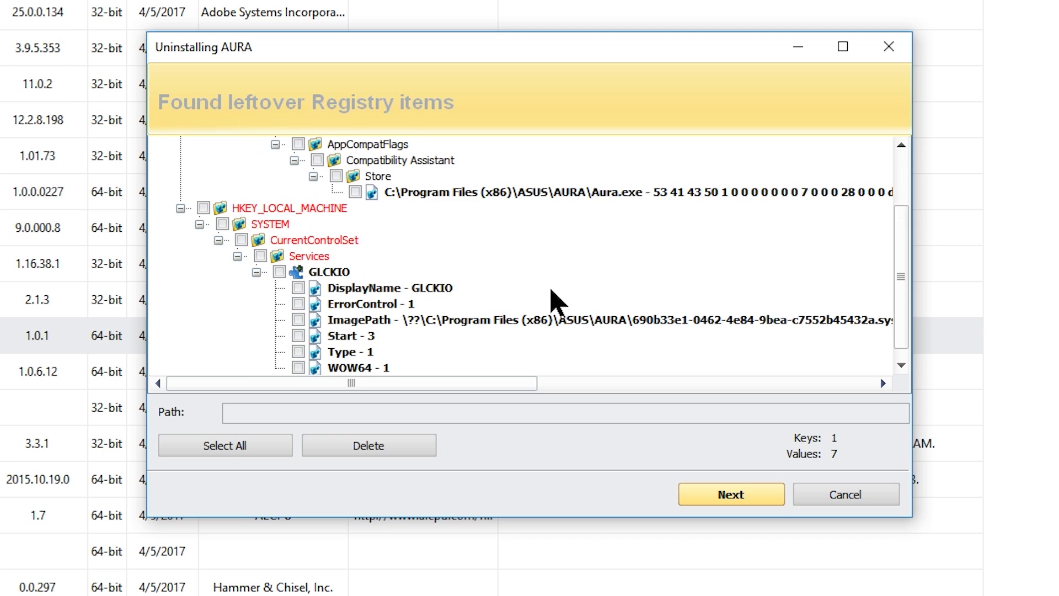
pyautogui.scroll(-1, 554, 303)
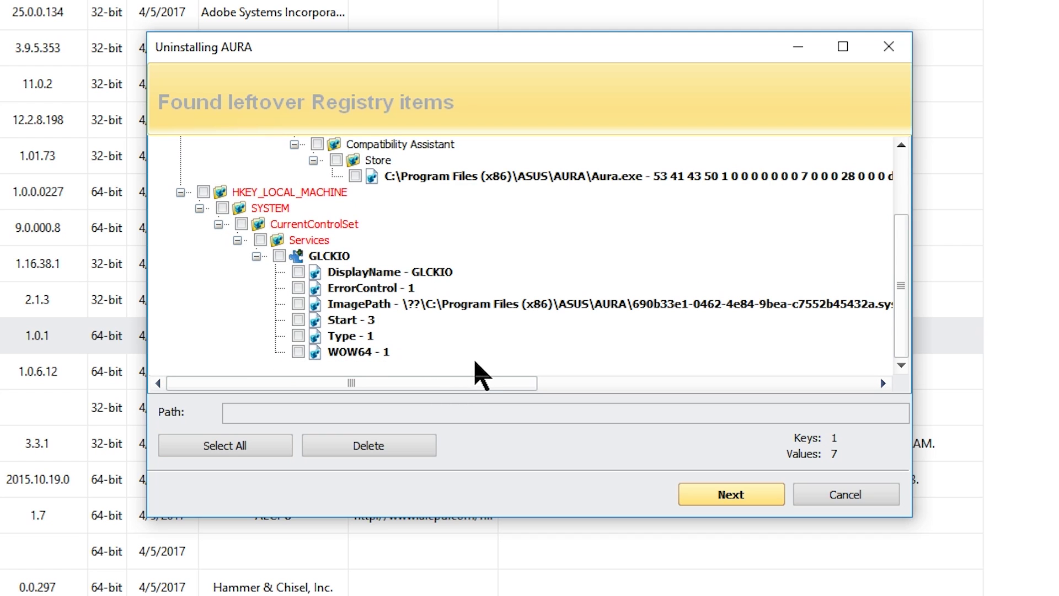
pyautogui.moveTo(432, 380); pyautogui.dragTo(458, 385)
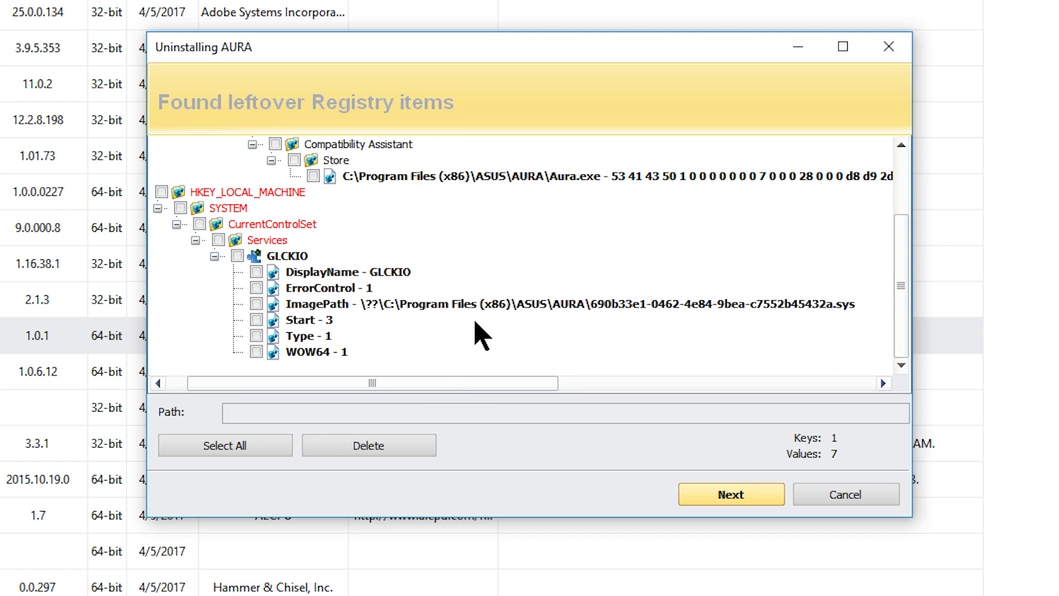
pyautogui.hscroll(-1, 447, 380)
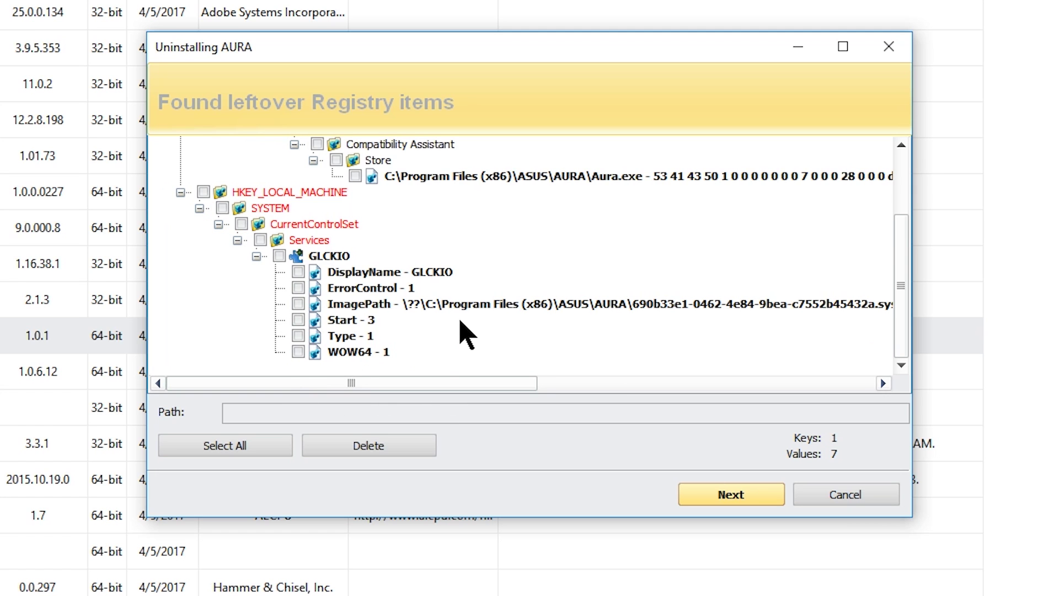
pyautogui.scroll(3, 457, 331)
pyautogui.click(238, 447)
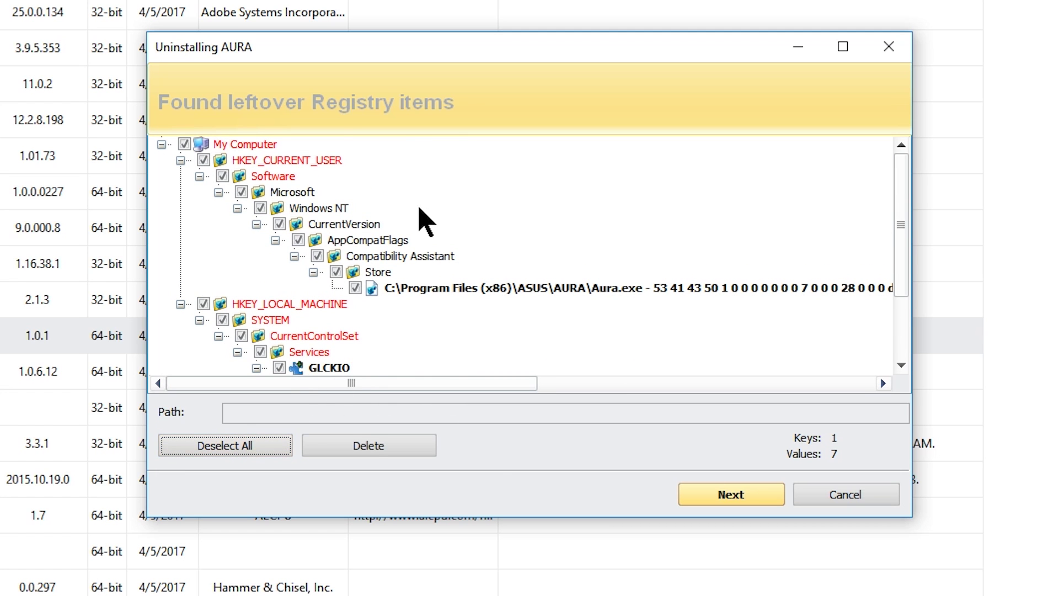
pyautogui.scroll(-2, 369, 265)
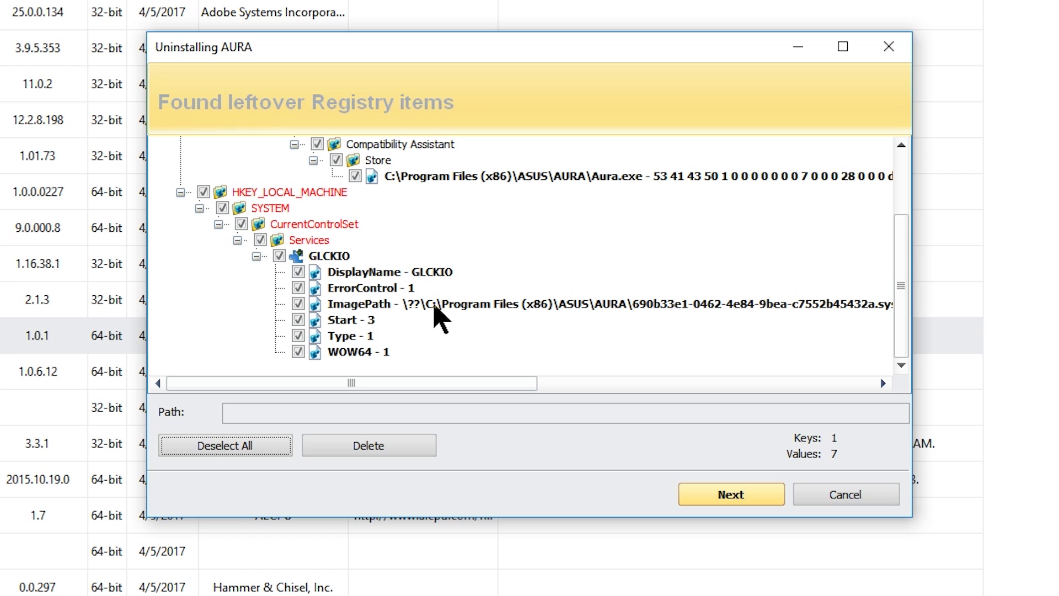
pyautogui.click(368, 445)
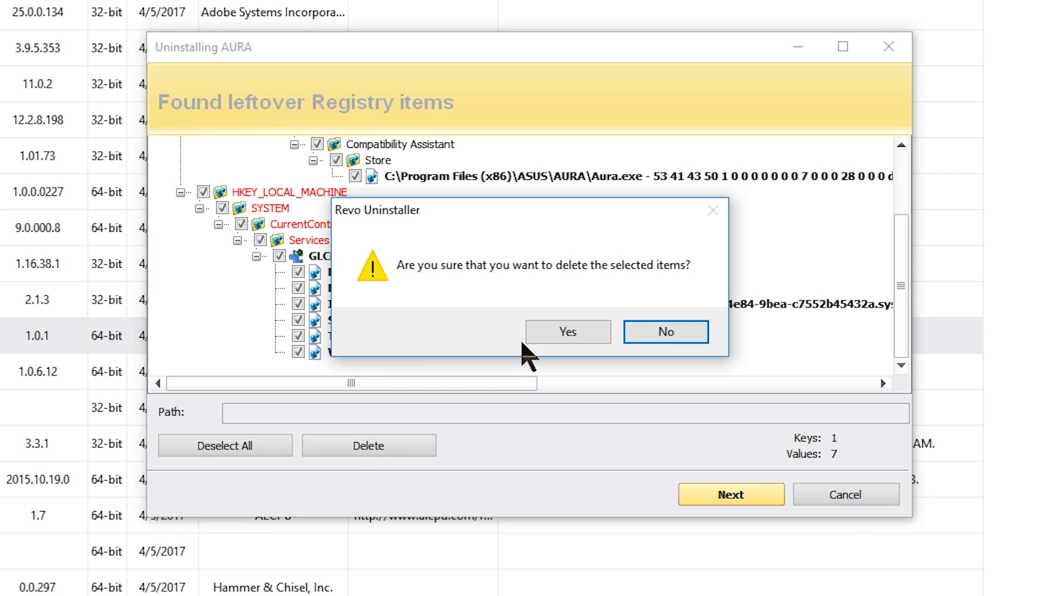
pyautogui.click(572, 330)
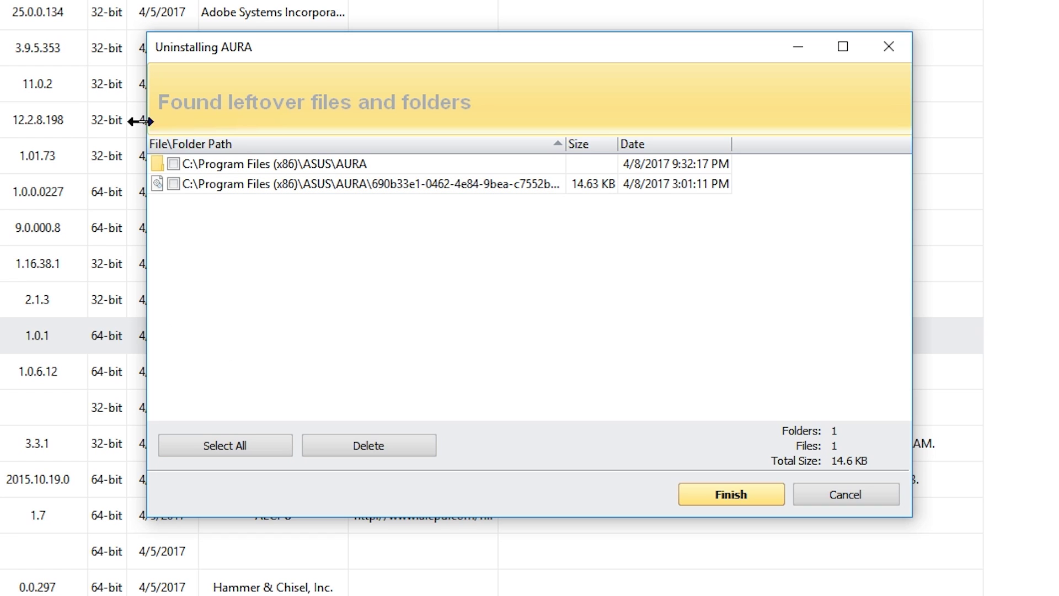
# - Delete AURA's leftover folder and driver file, accept removal at next restart, and finish
pyautogui.click(182, 165)
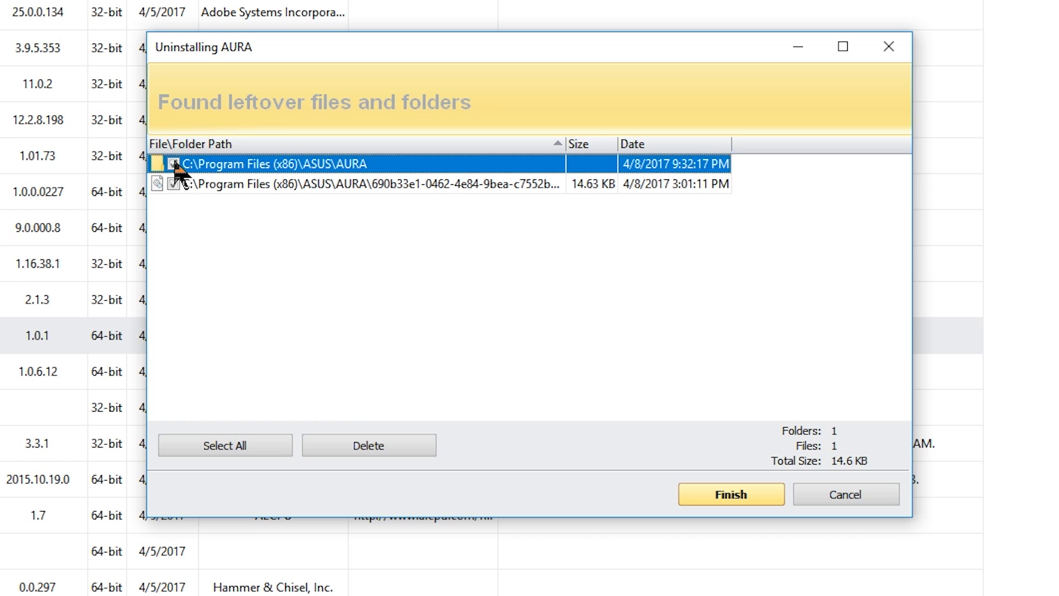
pyautogui.click(173, 185)
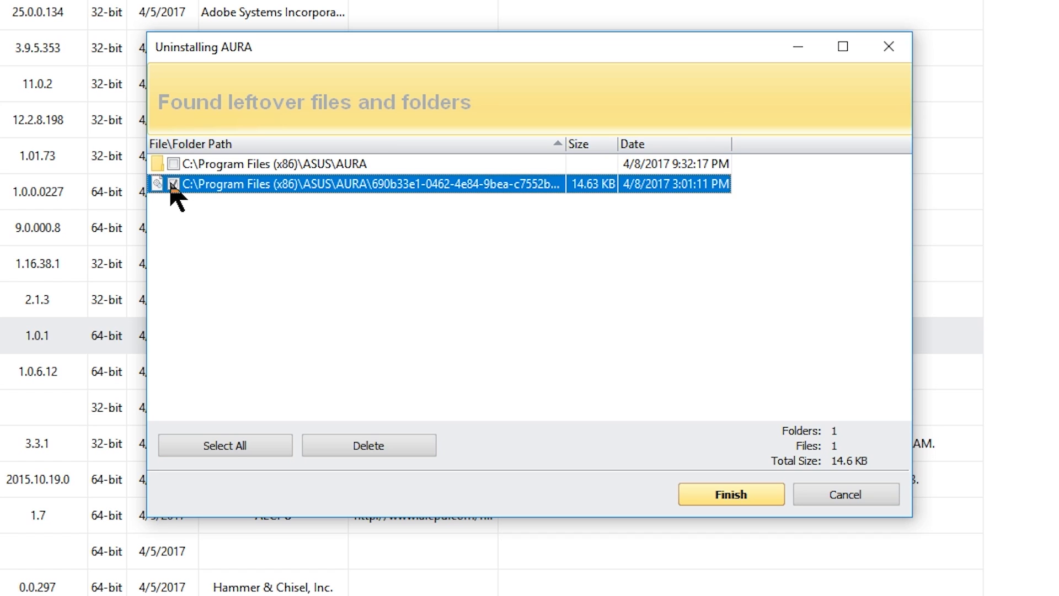
pyautogui.click(254, 441)
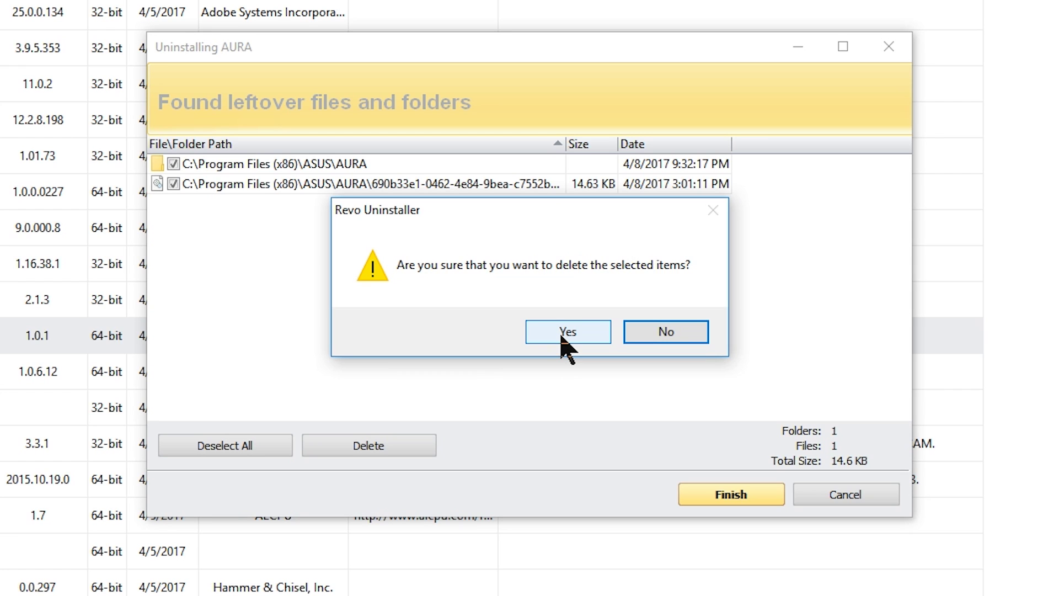
pyautogui.click(566, 331)
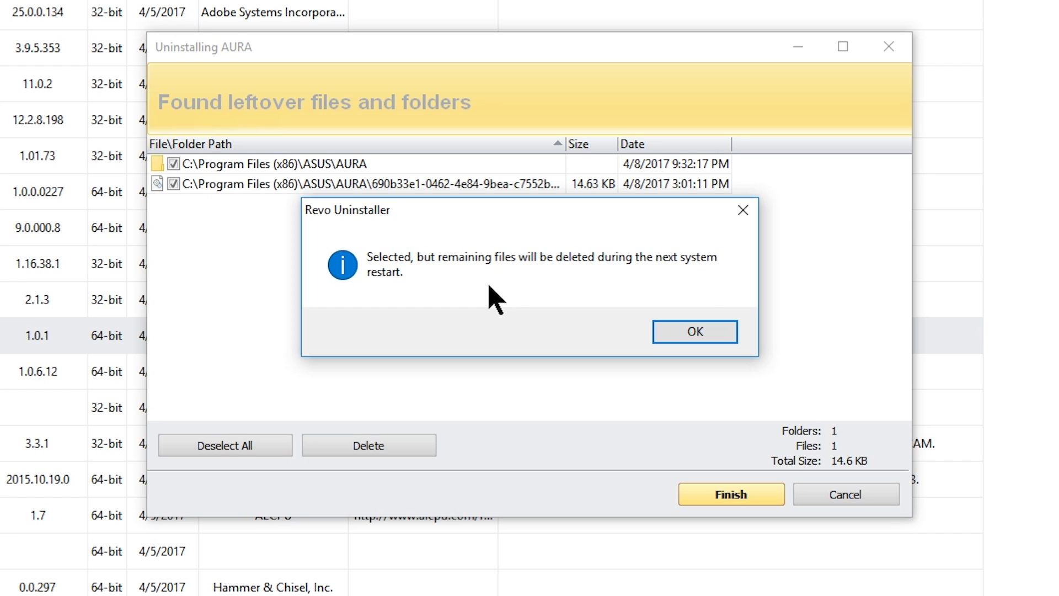
pyautogui.click(695, 332)
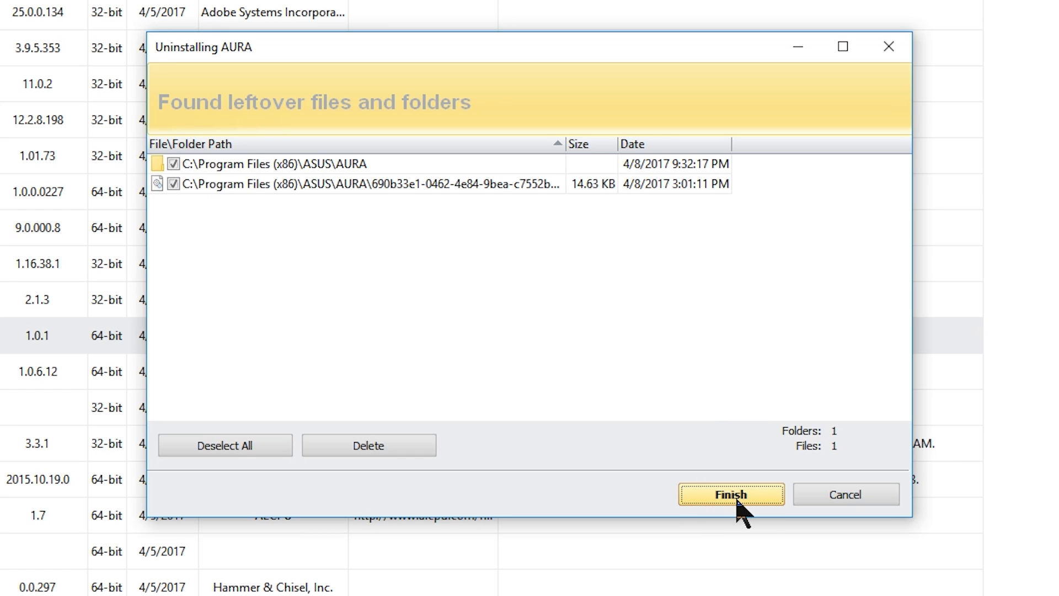
pyautogui.click(735, 496)
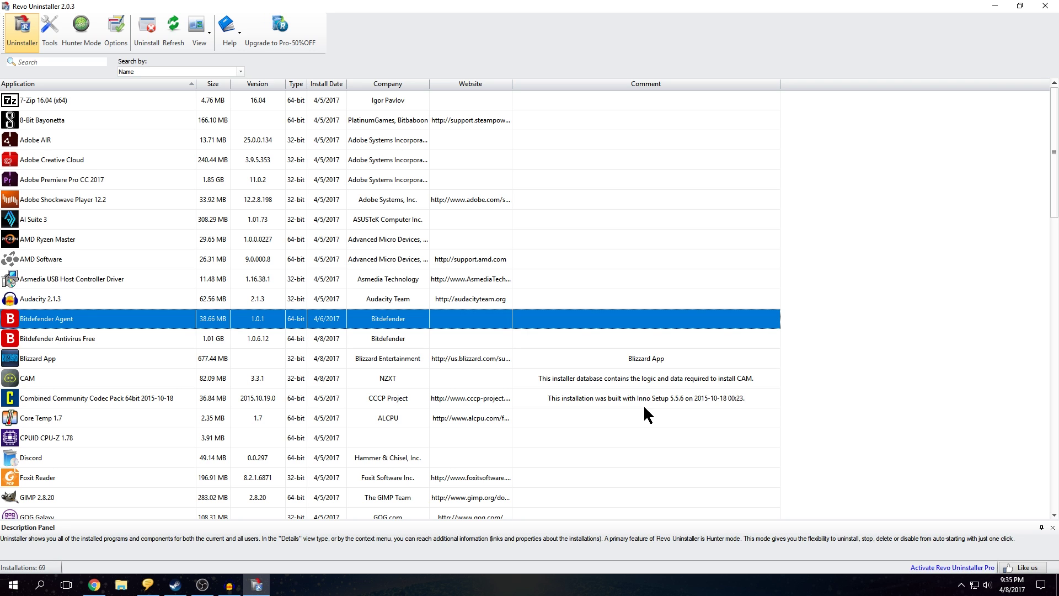
pyautogui.scroll(-5, 644, 407)
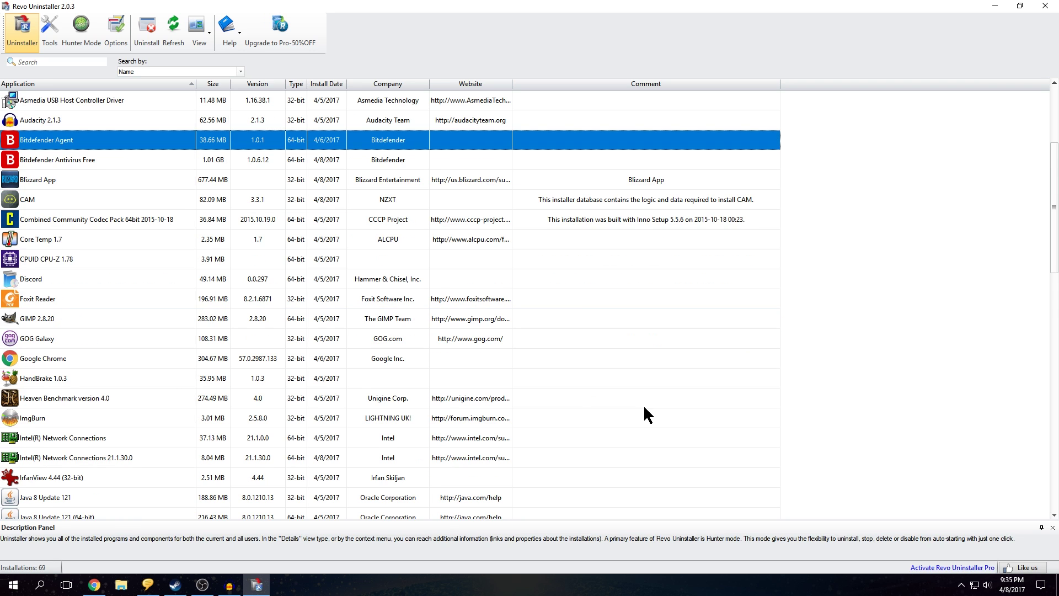
pyautogui.scroll(5, 573, 397)
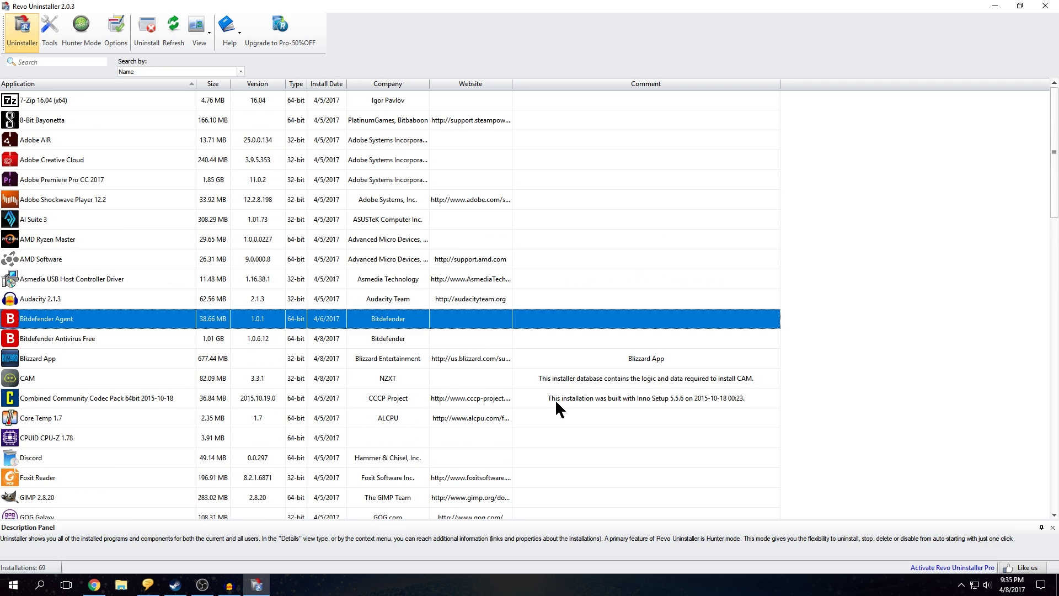